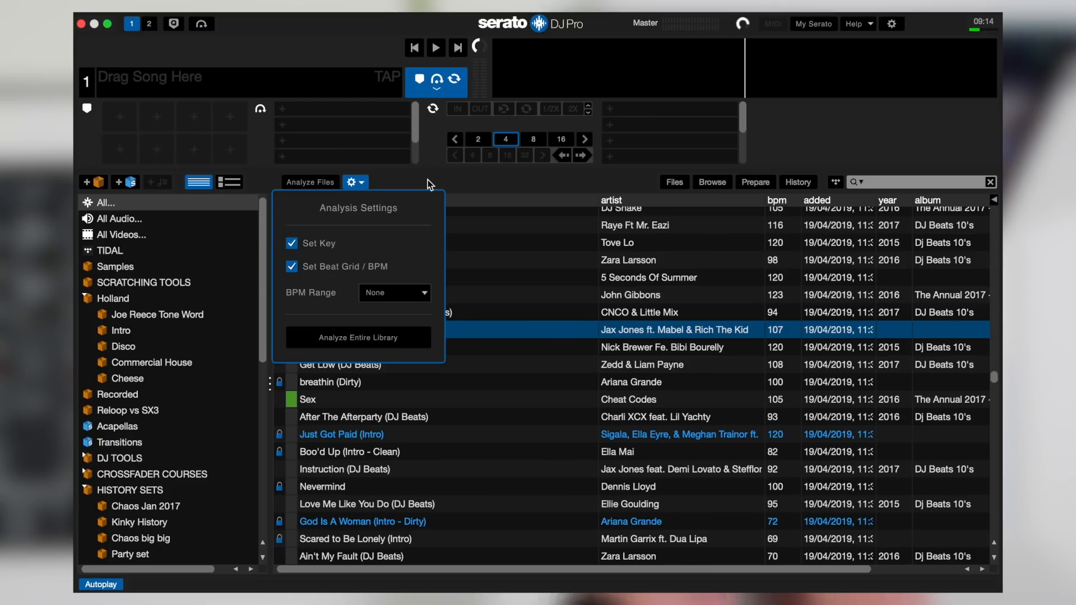
# Step: Close the analysis settings, show the key column in the track list and place it directly after the bpm column
pyautogui.click(429, 184)
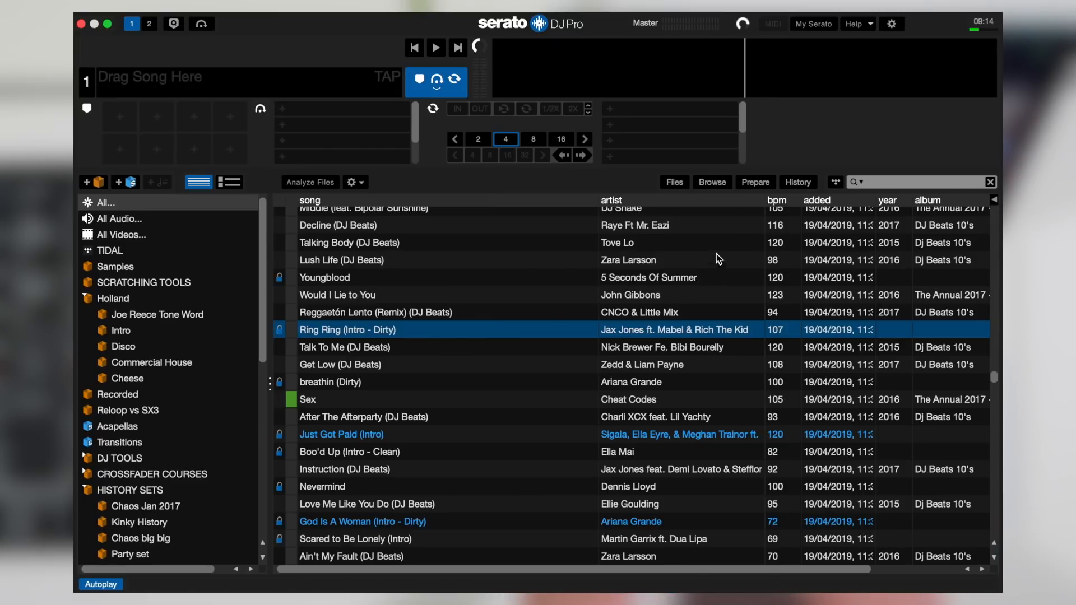
pyautogui.rightClick(749, 201)
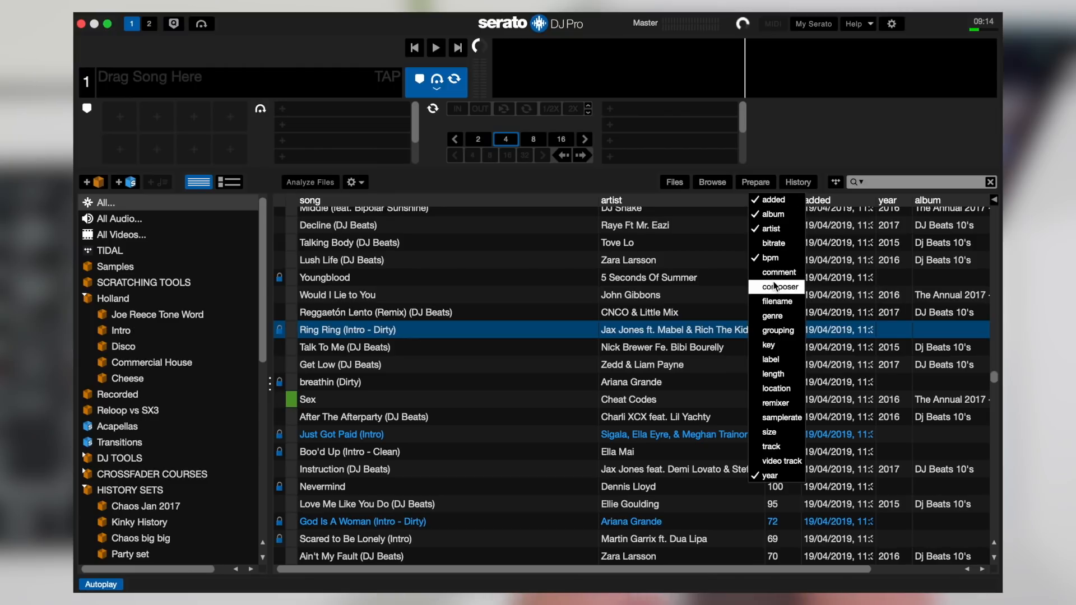
pyautogui.click(776, 345)
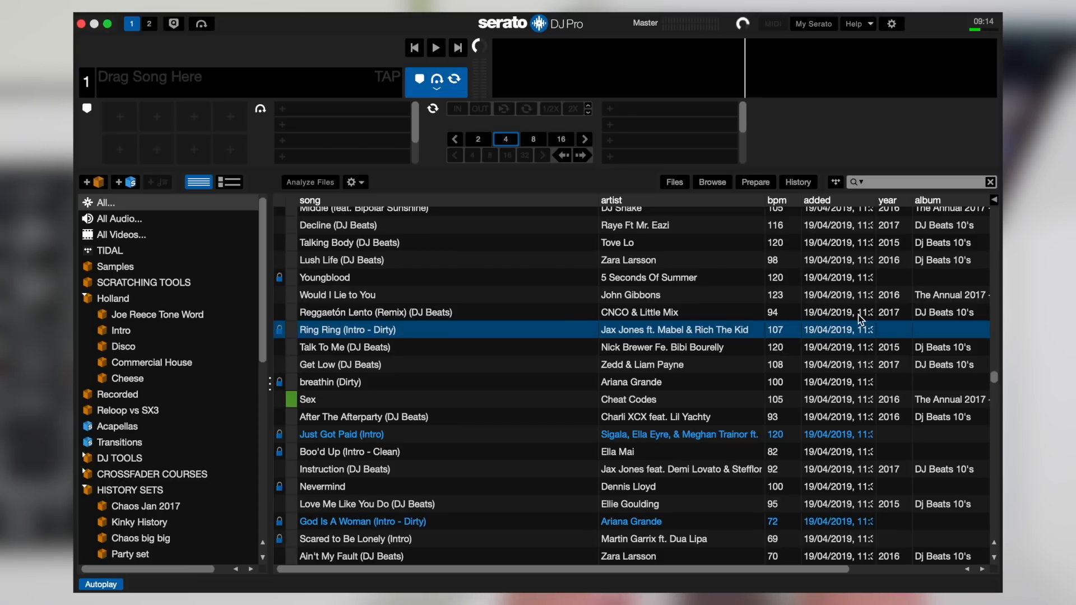
pyautogui.hscroll(5, 858, 317)
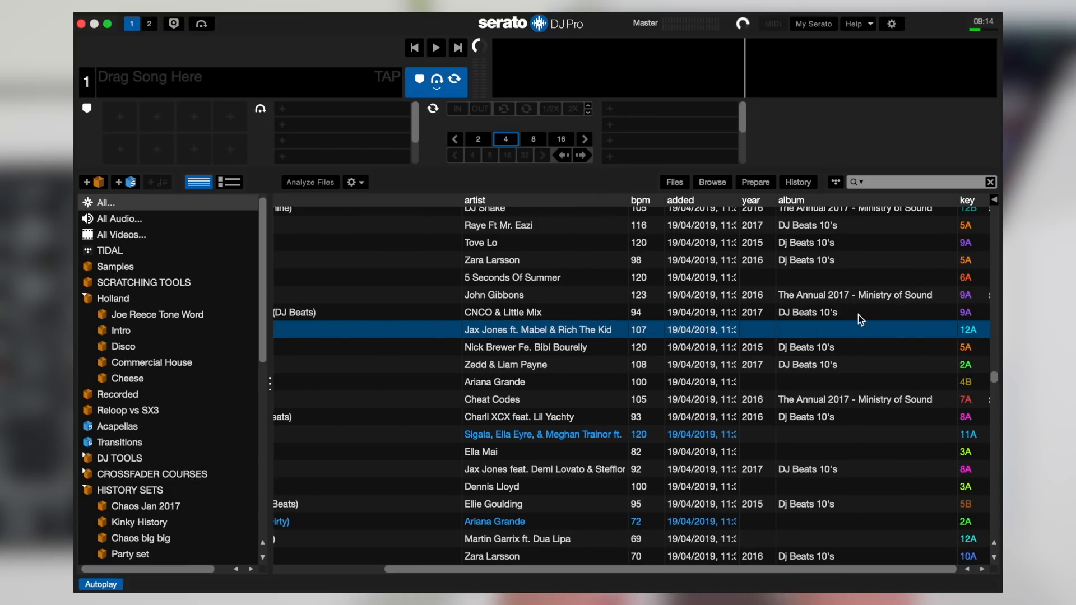
pyautogui.moveTo(972, 204)
pyautogui.mouseDown()
pyautogui.moveTo(636, 215)
pyautogui.moveTo(644, 219)
pyautogui.mouseUp()
pyautogui.hscroll(-5, 496, 320)
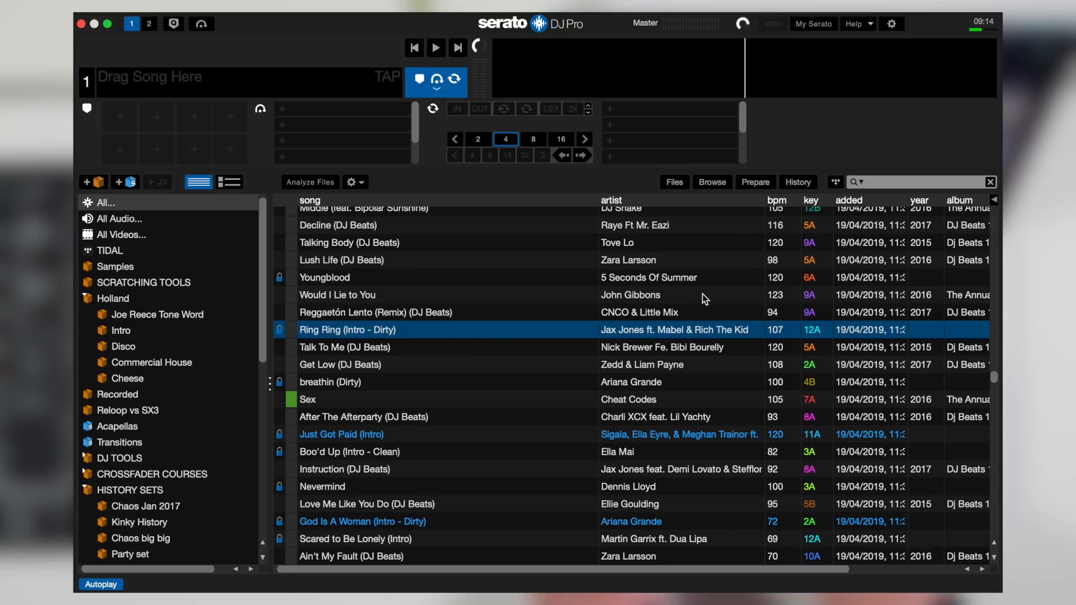
# Step: Examine the key values of the tracks from Would I Lie to You up to Fast Car, comparing neighbouring entries
pyautogui.scroll(2, 701, 294)
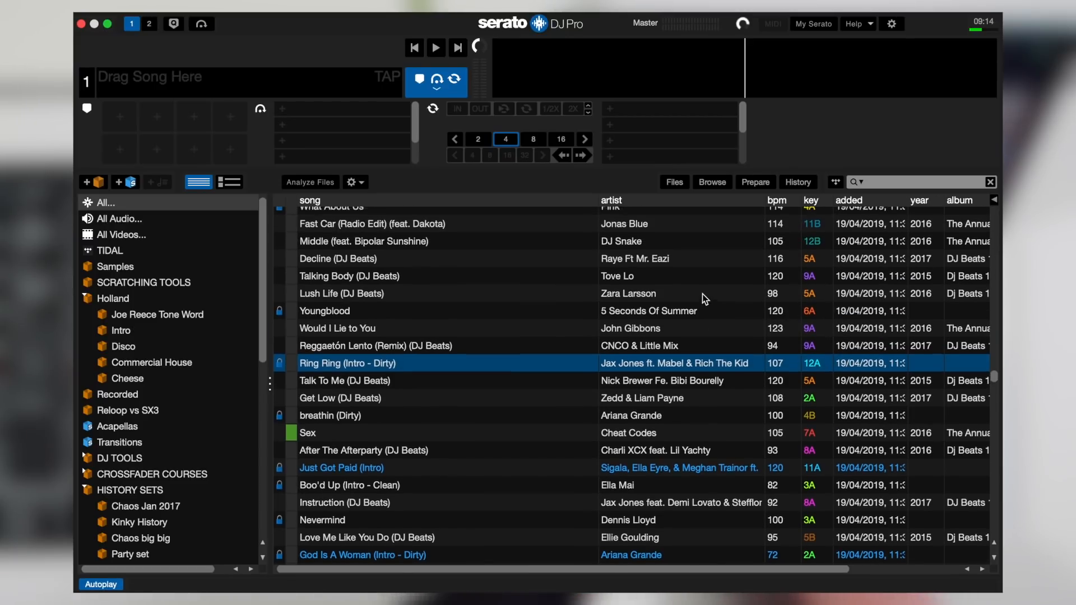
pyautogui.click(822, 331)
pyautogui.click(819, 314)
pyautogui.click(819, 298)
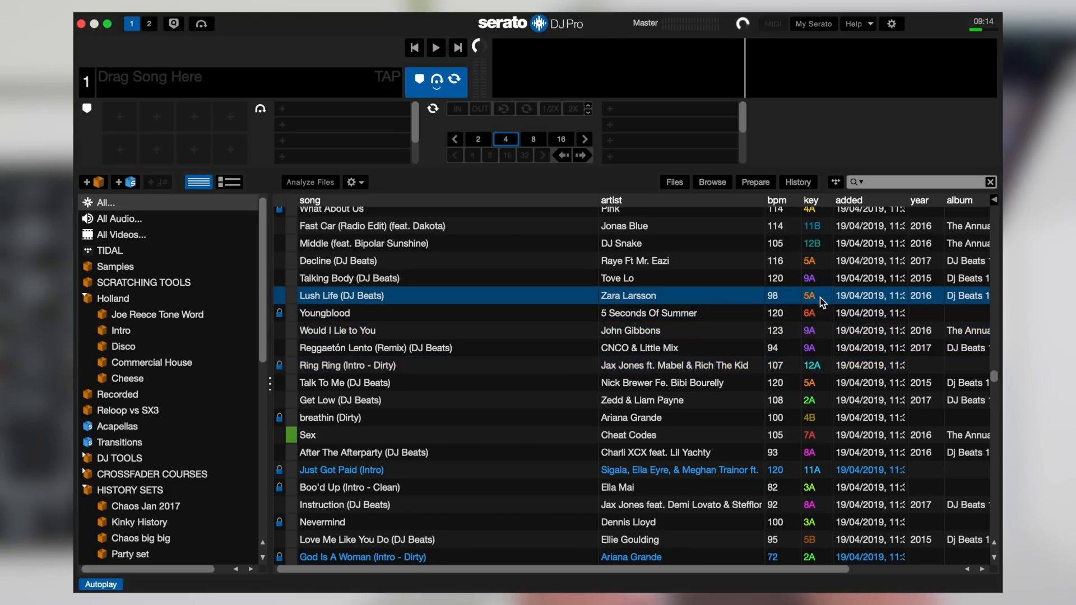
pyautogui.click(811, 279)
pyautogui.click(811, 265)
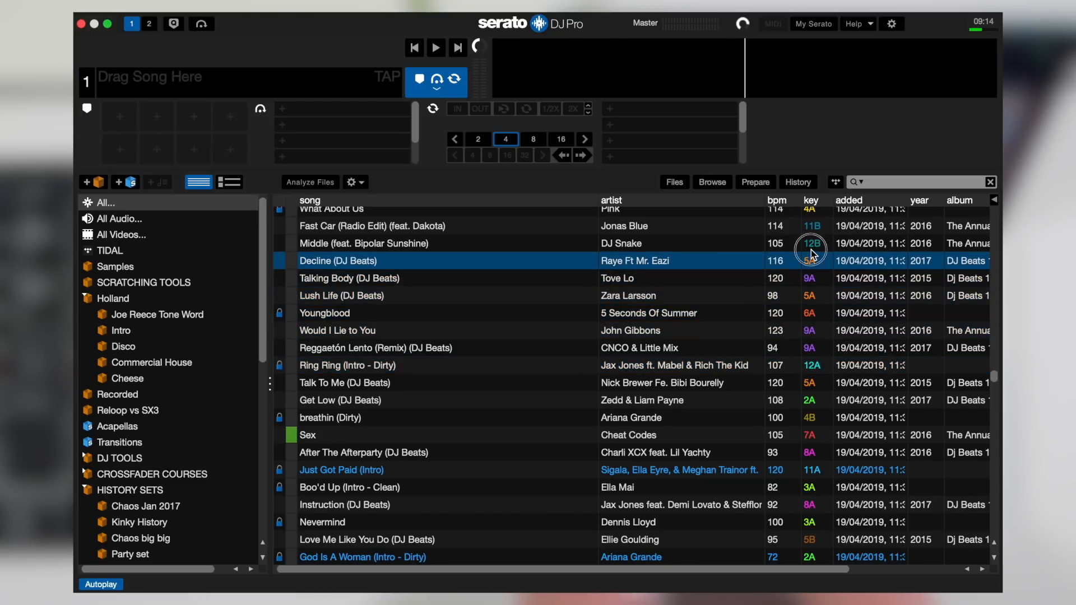
pyautogui.click(811, 249)
pyautogui.click(811, 229)
pyautogui.click(815, 247)
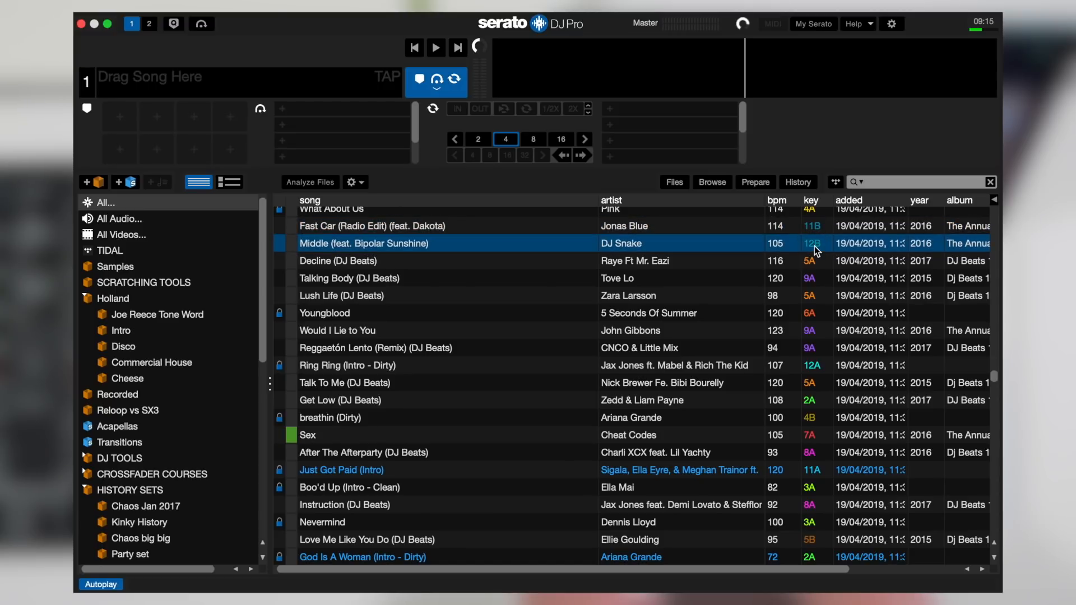
pyautogui.click(812, 261)
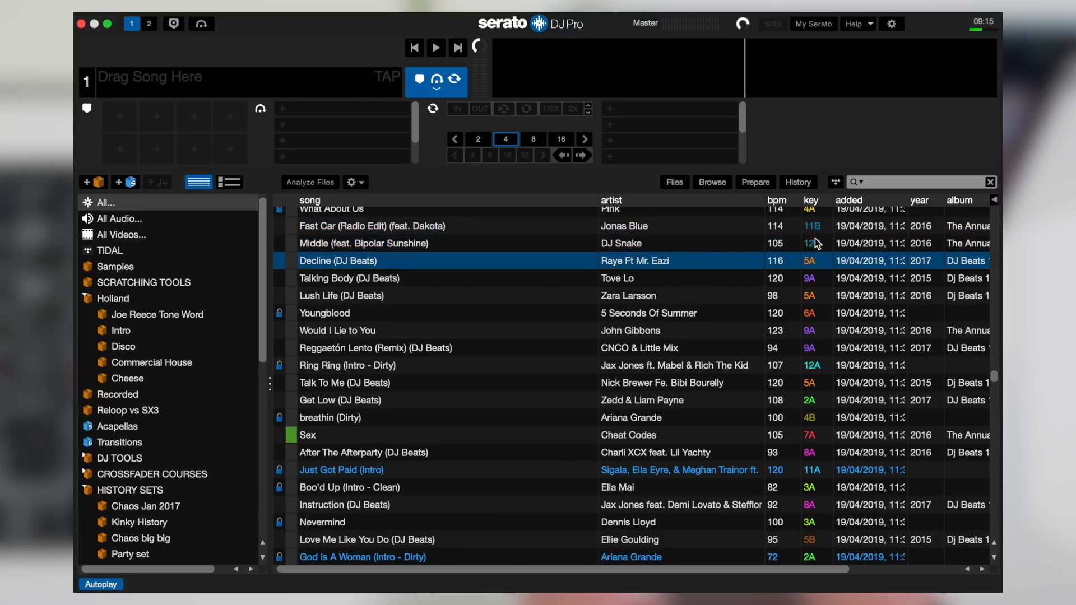
pyautogui.click(814, 243)
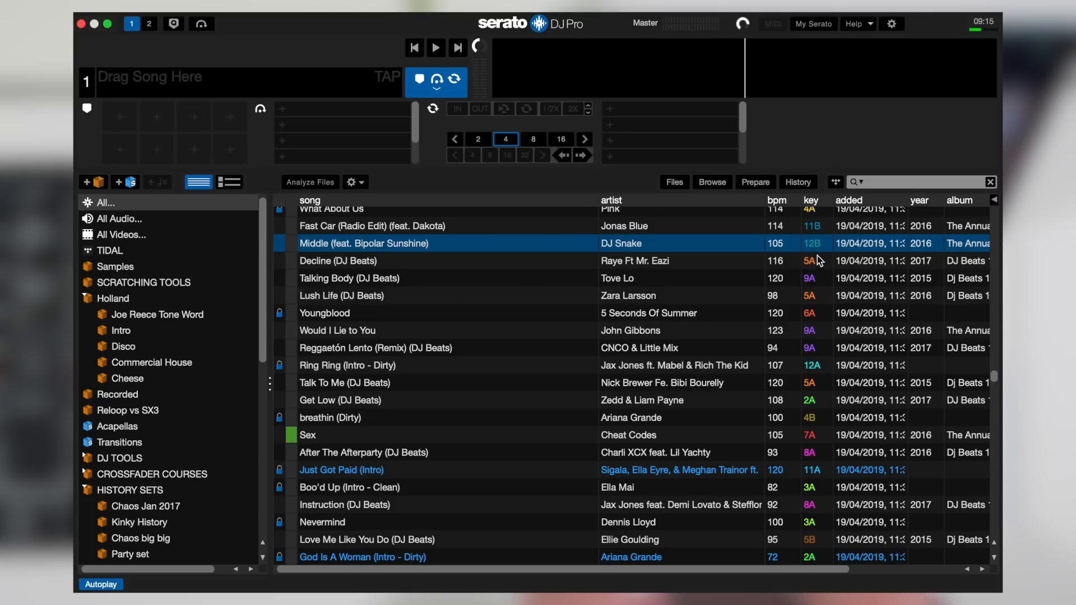
pyautogui.click(817, 257)
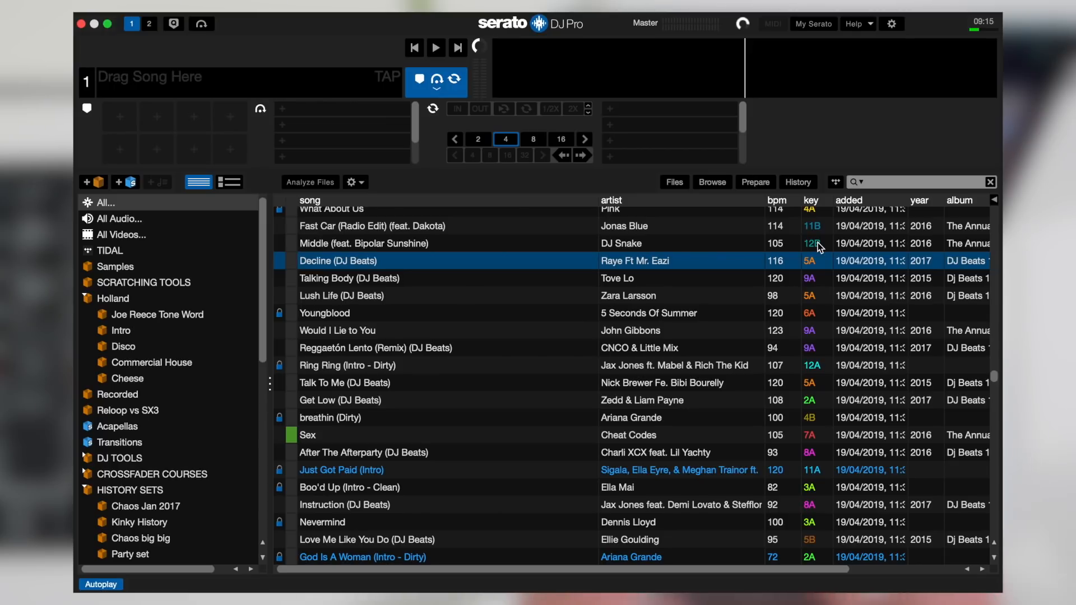
# Step: In the library display settings, set Show Key As to Camelot and keep Color Key Display enabled
pyautogui.click(891, 25)
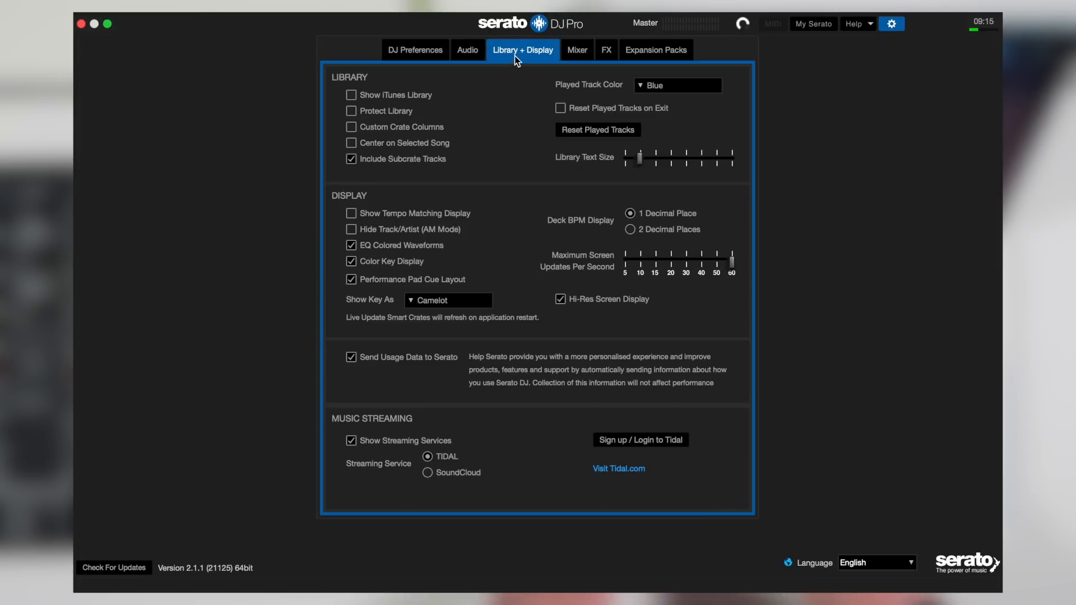
pyautogui.click(420, 300)
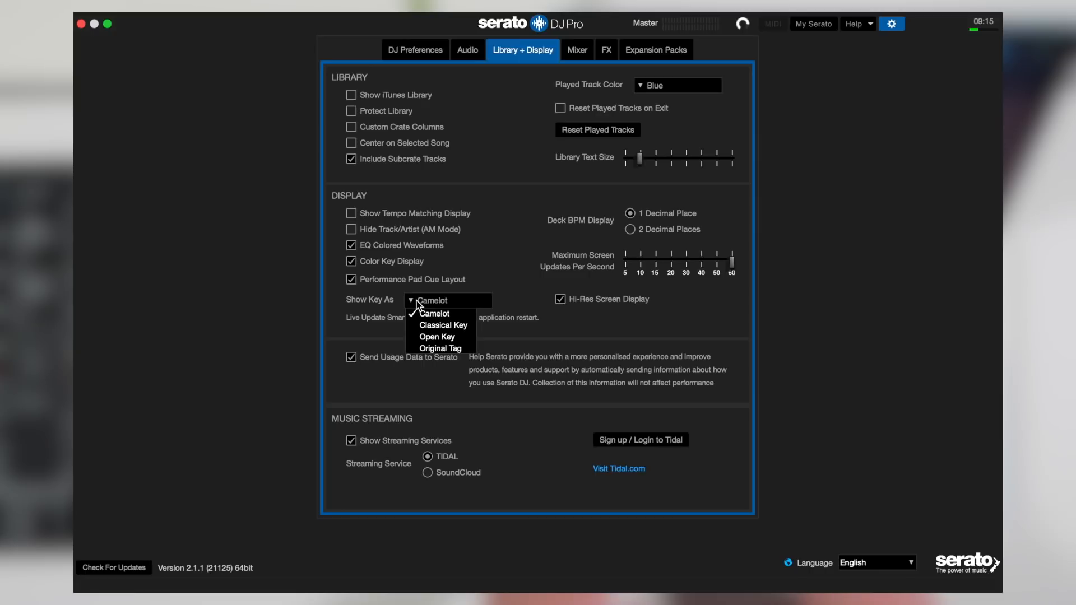
pyautogui.click(447, 315)
pyautogui.click(355, 264)
pyautogui.click(352, 261)
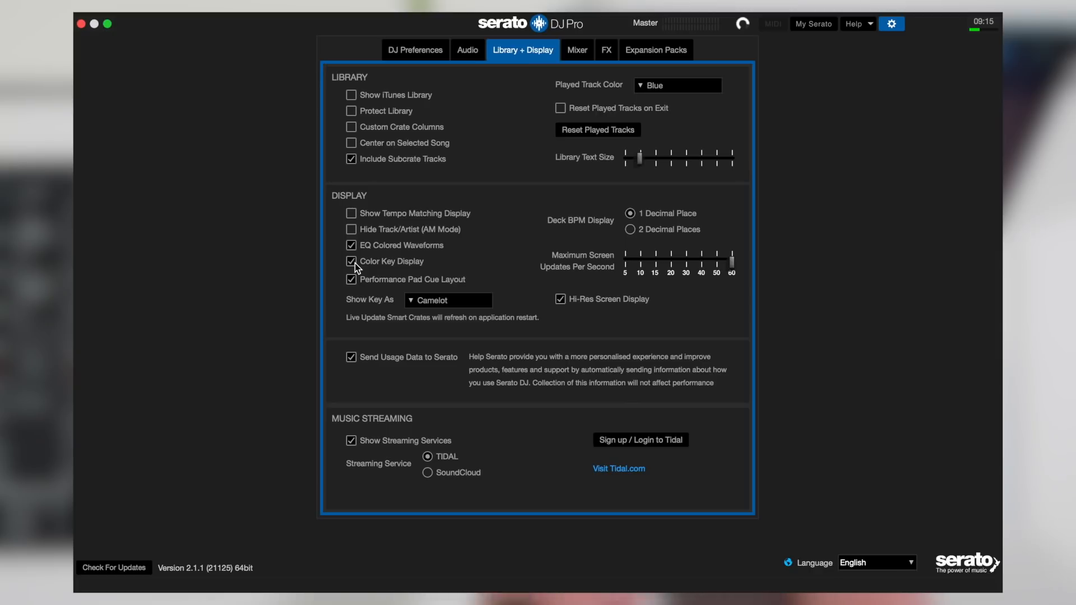
pyautogui.click(895, 26)
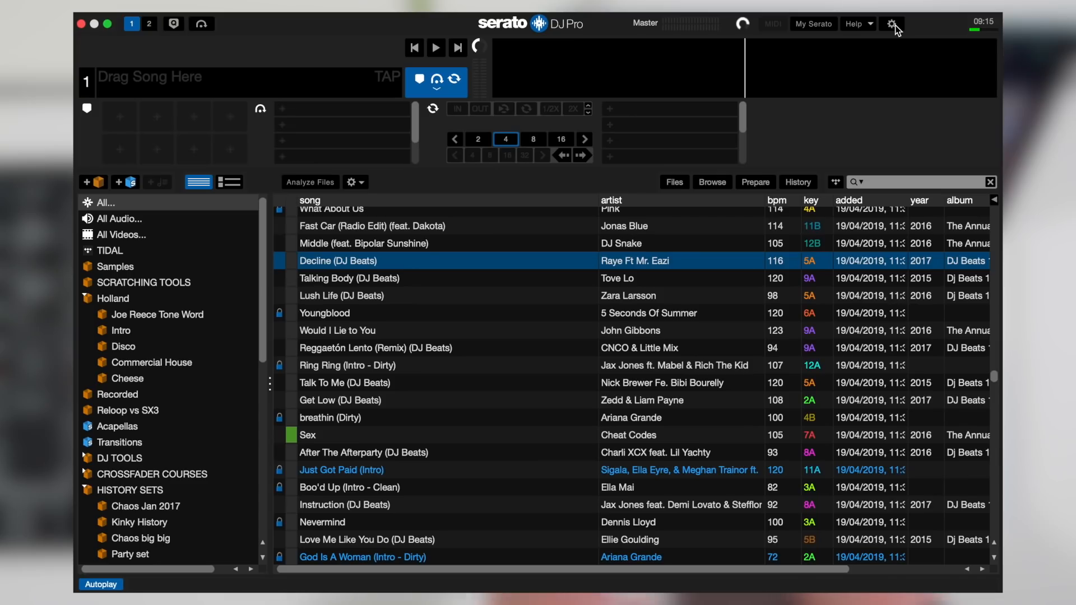
# Step: Compare the keys of Lush Life and Youngblood, and those of Fast Car and Middle, in the track list
pyautogui.click(819, 297)
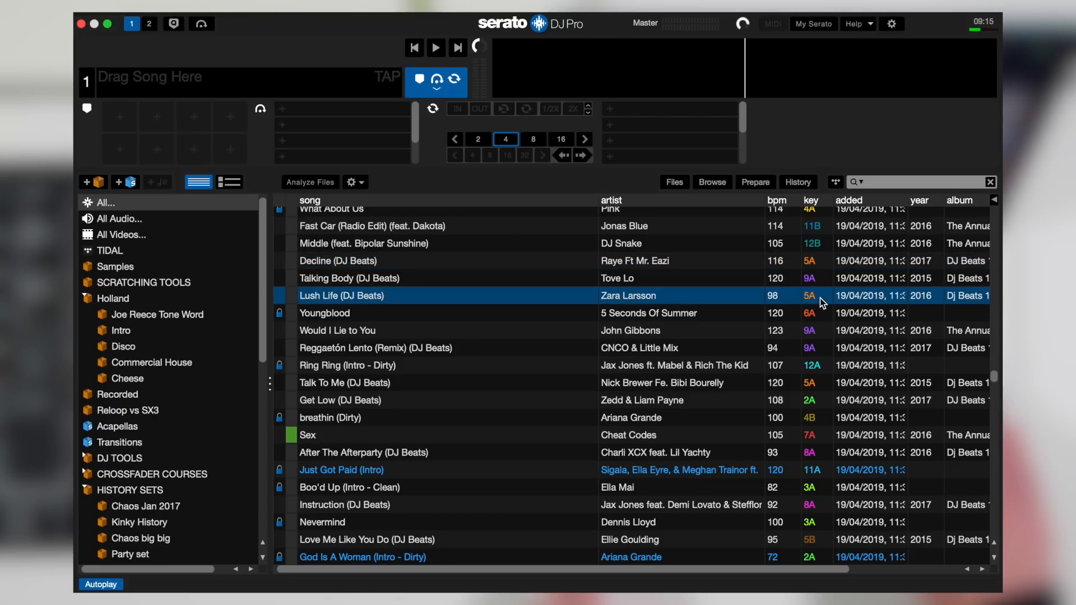
pyautogui.press('Down')
pyautogui.click(821, 301)
pyautogui.click(816, 314)
pyautogui.click(816, 297)
pyautogui.click(818, 315)
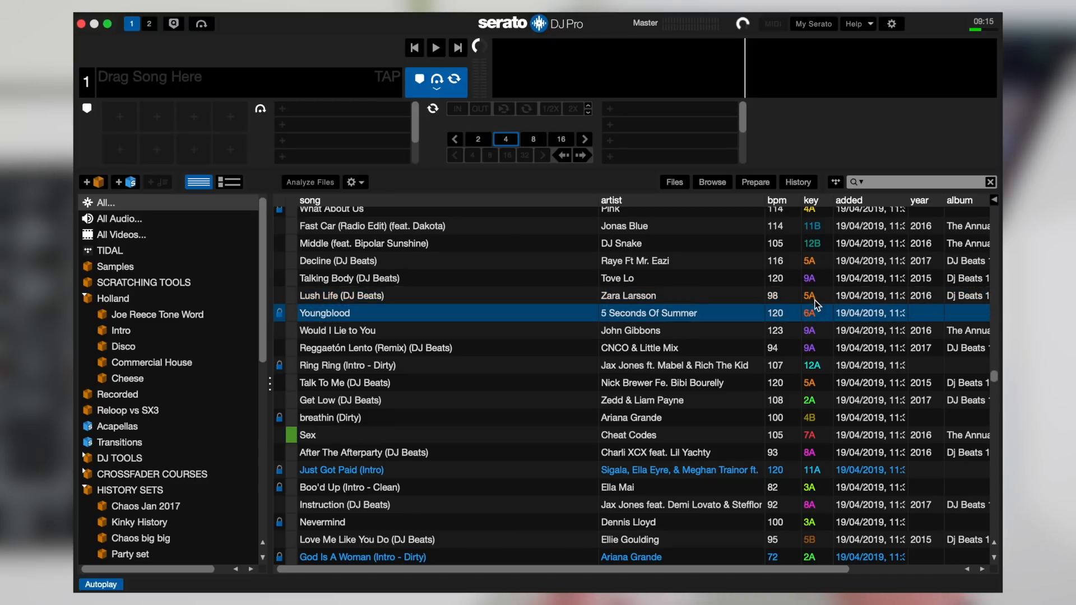
pyautogui.click(813, 298)
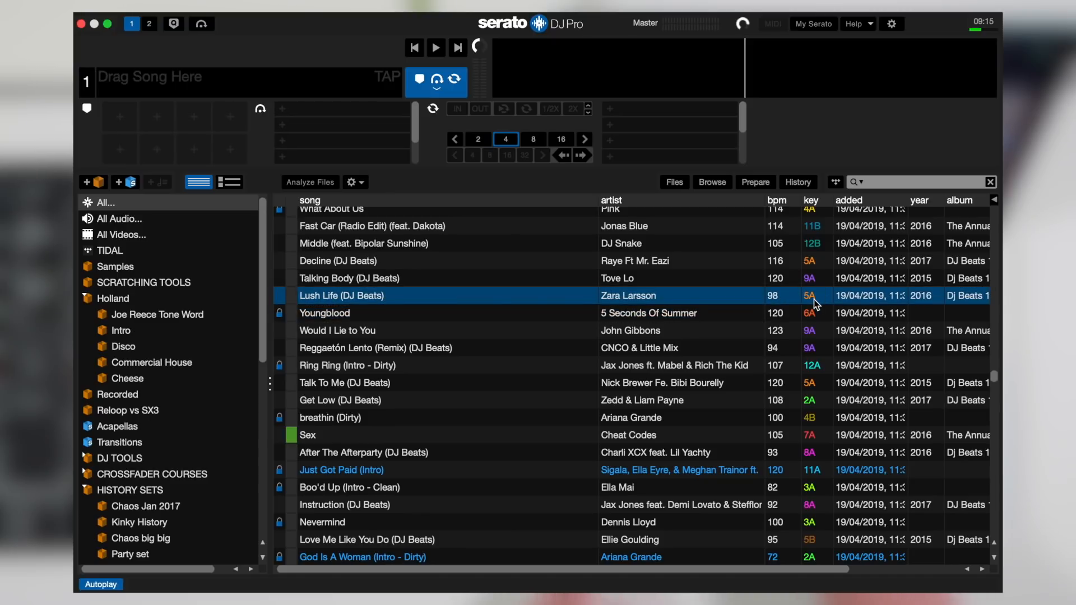
pyautogui.click(822, 229)
pyautogui.click(825, 240)
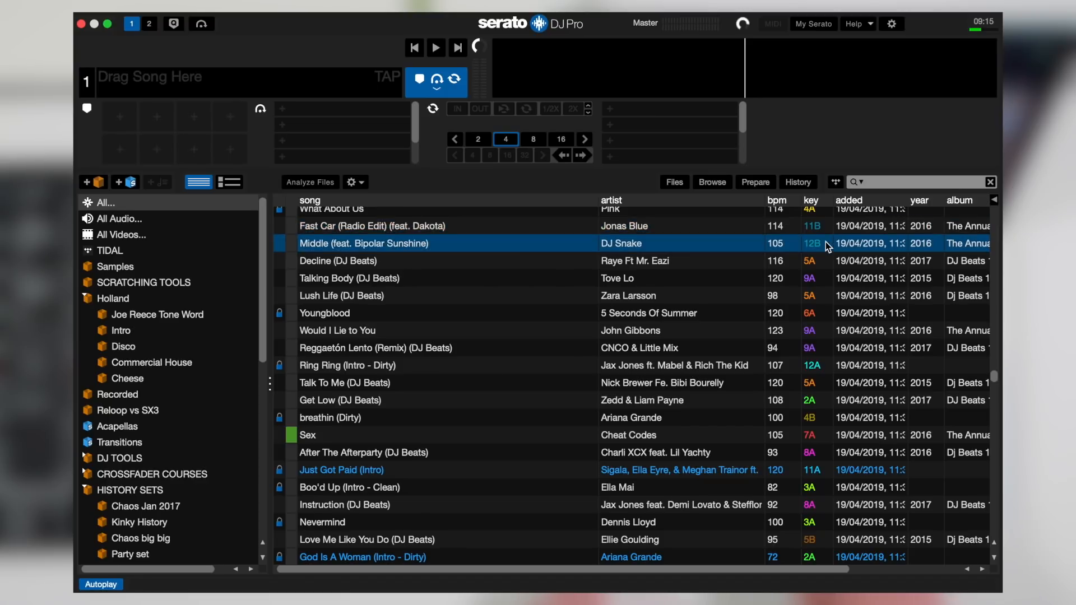
pyautogui.click(820, 229)
pyautogui.click(820, 244)
pyautogui.click(820, 227)
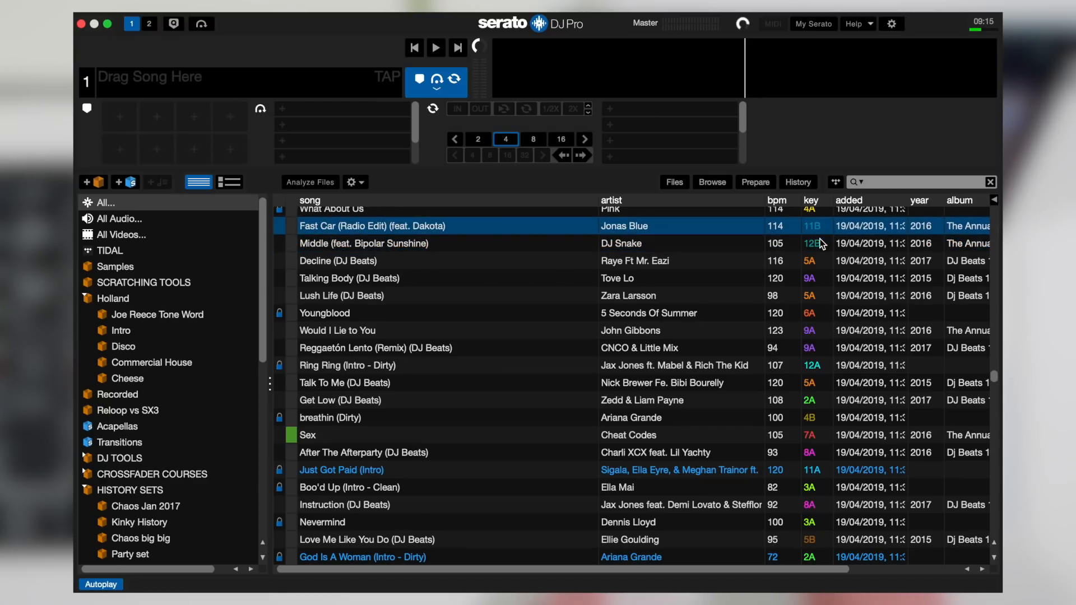
pyautogui.click(819, 245)
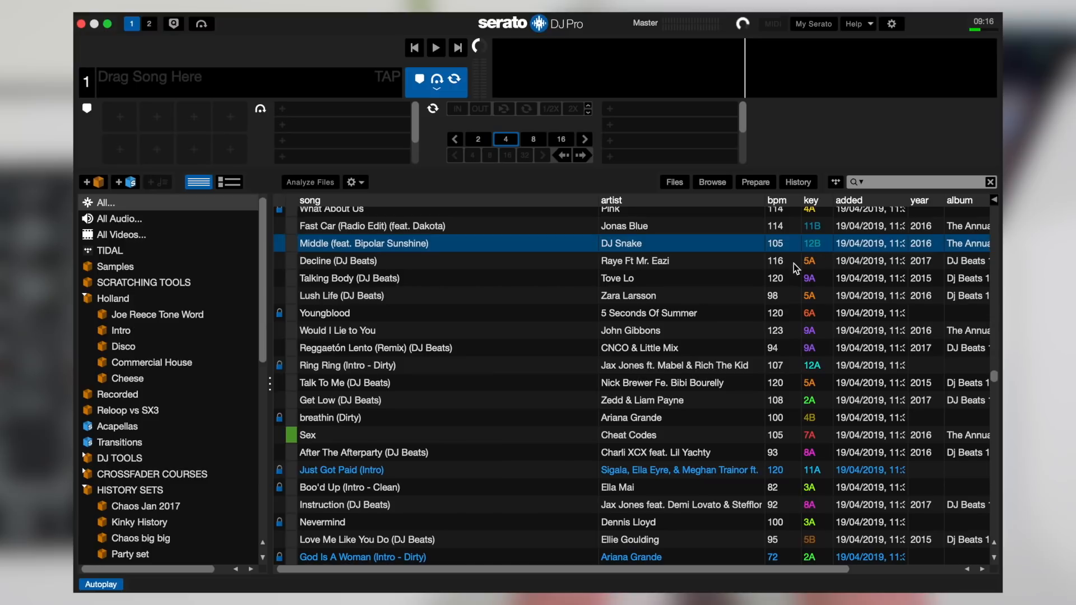
# Step: Sort the track list by key in ascending order
pyautogui.click(816, 201)
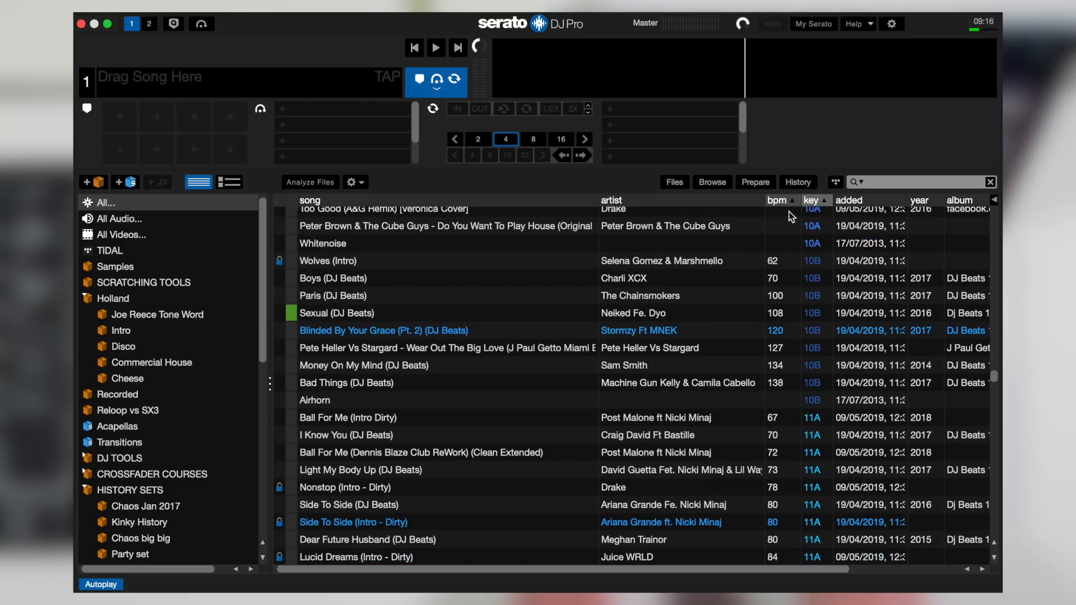
pyautogui.click(823, 200)
pyautogui.click(823, 200)
# Step: Analyze the six tracks without a key from Murder She Wrote through Gasolina
pyautogui.scroll(20, 993, 386)
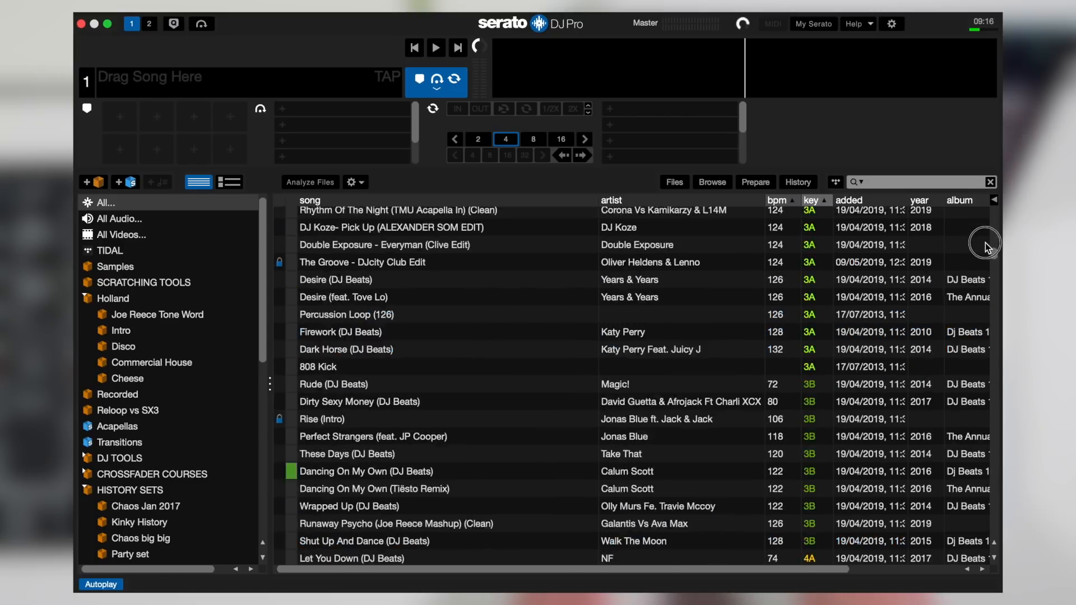
pyautogui.moveTo(993, 406); pyautogui.dragTo(994, 430)
pyautogui.click(540, 325)
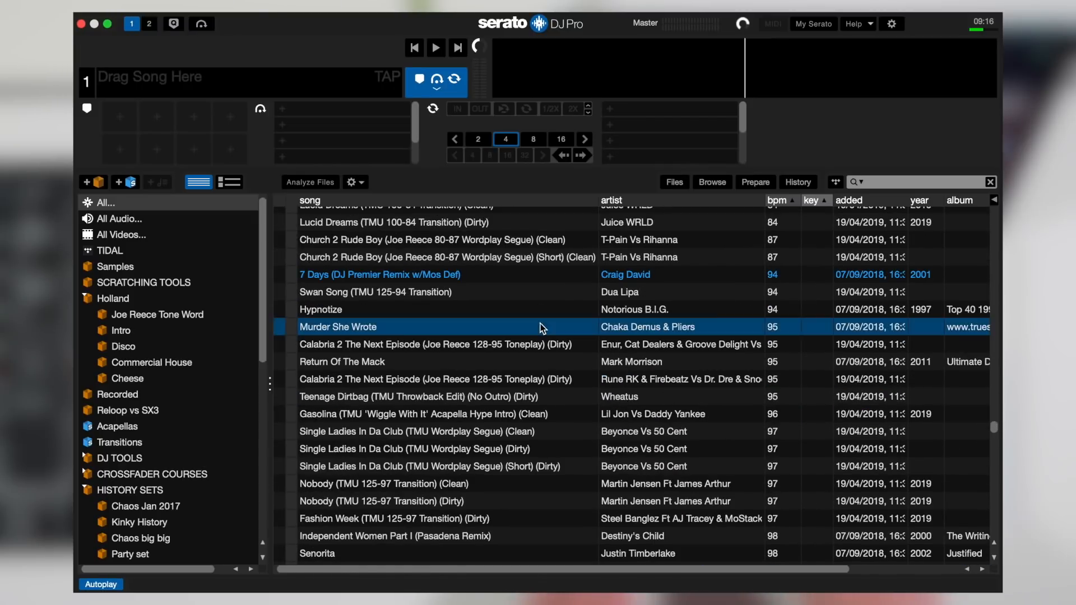
pyautogui.hotkey('shift', 'Down')
pyautogui.hotkey('shift', 'Down')
pyautogui.hotkey('shift', 'Down')
pyautogui.hotkey('shift', 'Down')
pyautogui.hotkey('shift', 'Down')
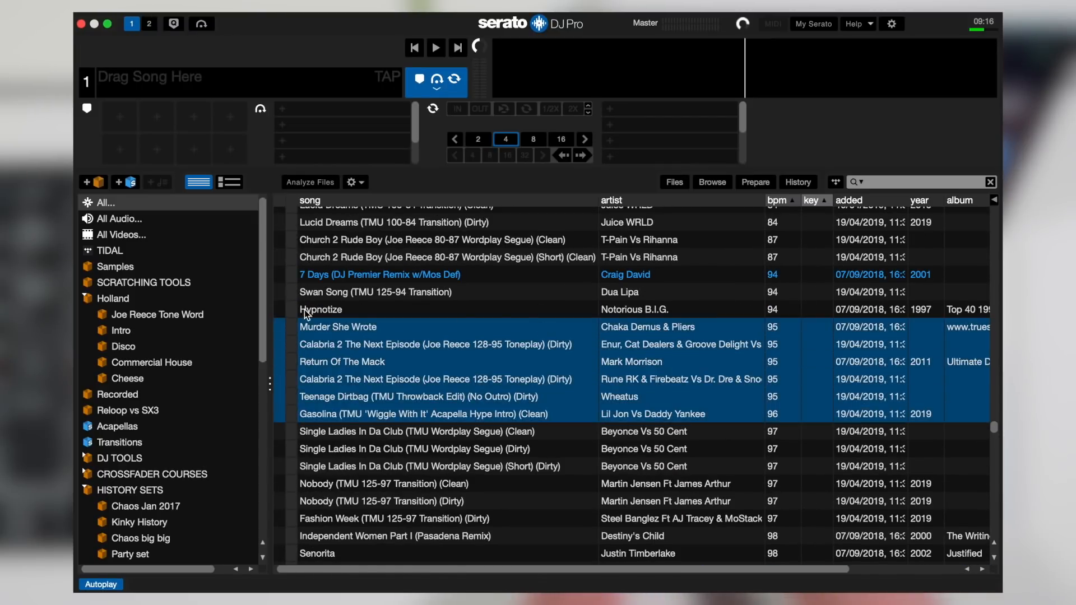
pyautogui.click(309, 182)
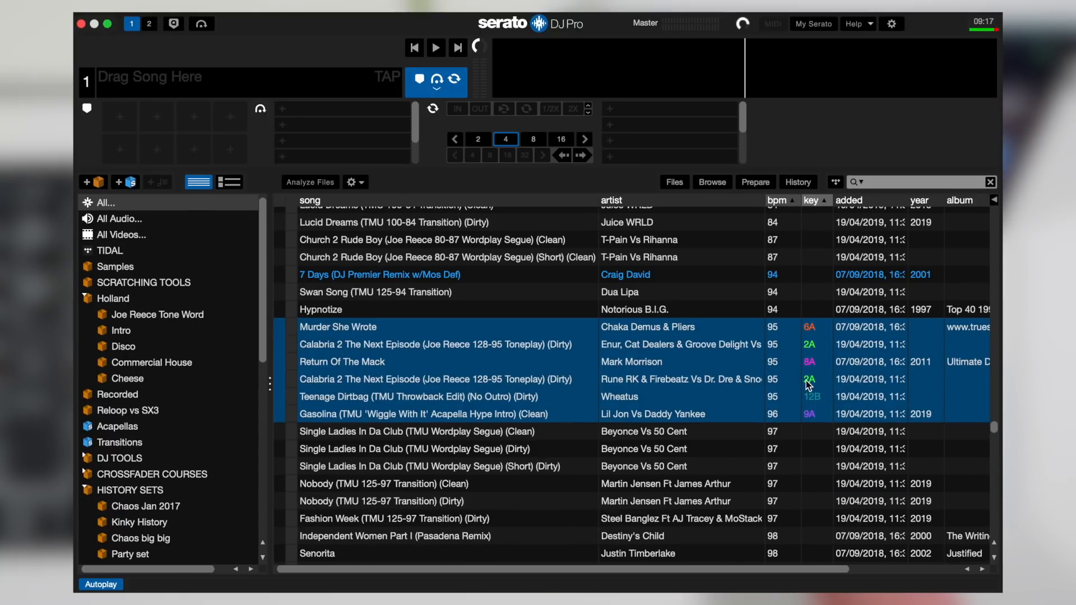
# Step: Re-sort the track list by ascending key so the newly analyzed tracks move to their key groups
pyautogui.click(822, 201)
pyautogui.click(822, 202)
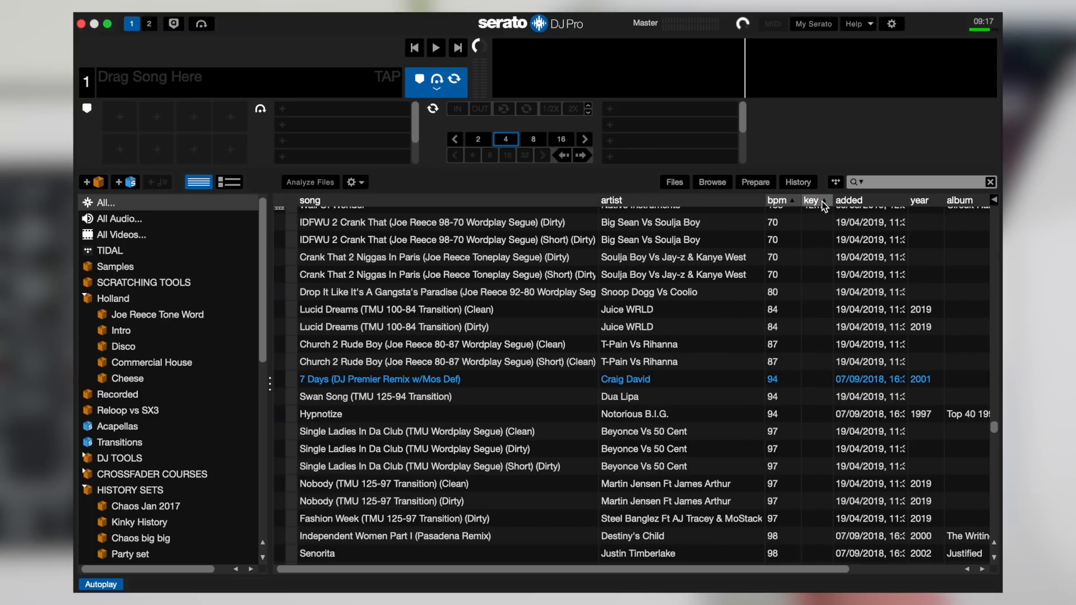
pyautogui.scroll(20, 805, 337)
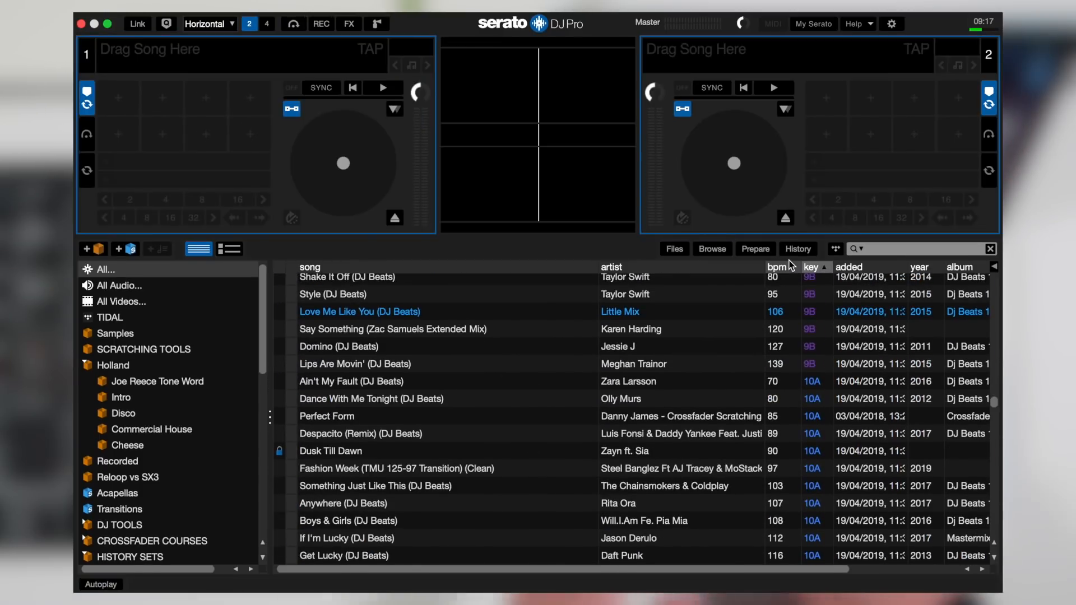
# Step: Select the track Perfect Form in the key-sorted list, stepping through the tracks next to it
pyautogui.click(543, 416)
pyautogui.press('Up')
pyautogui.press('Up')
pyautogui.press('Up')
pyautogui.press('Down')
pyautogui.press('Down')
pyautogui.press('Down')
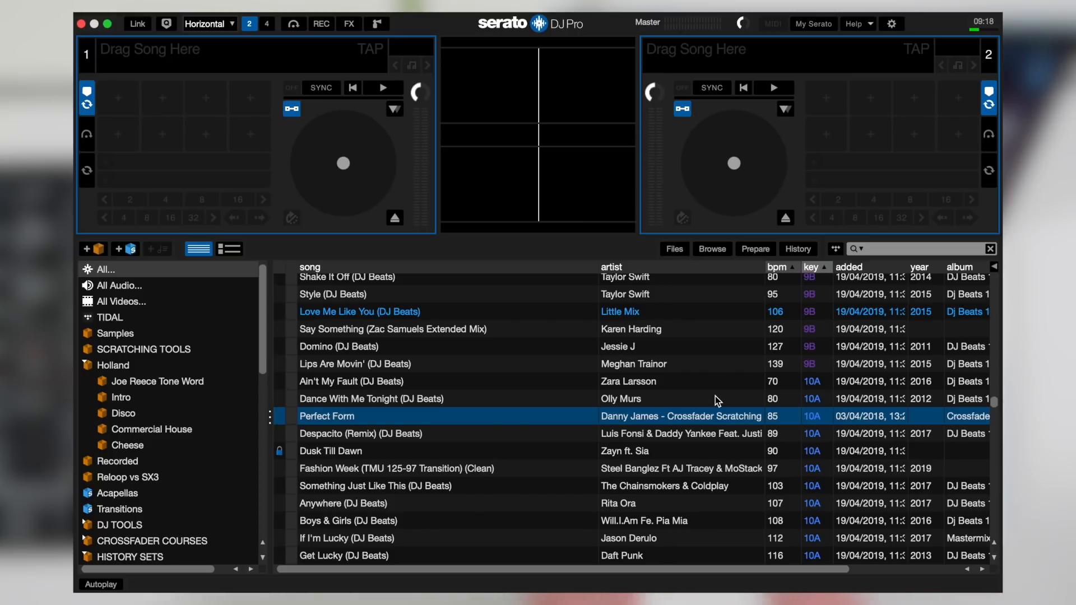
# Step: Check the Pitch 'n Time DJ option in the expansion pack settings and return to the library
pyautogui.click(893, 25)
pyautogui.click(665, 53)
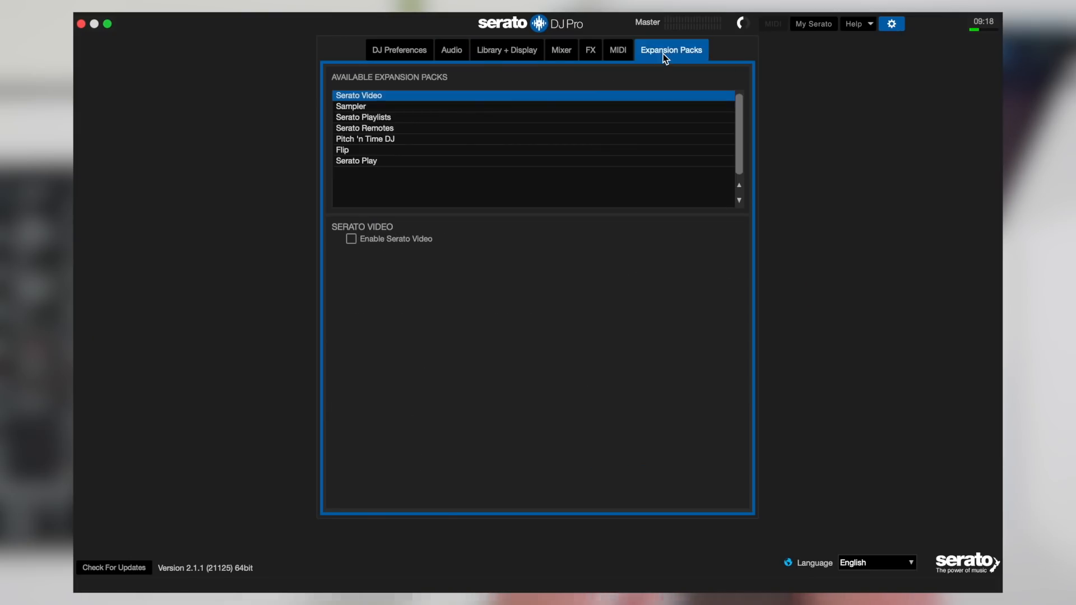
pyautogui.click(363, 140)
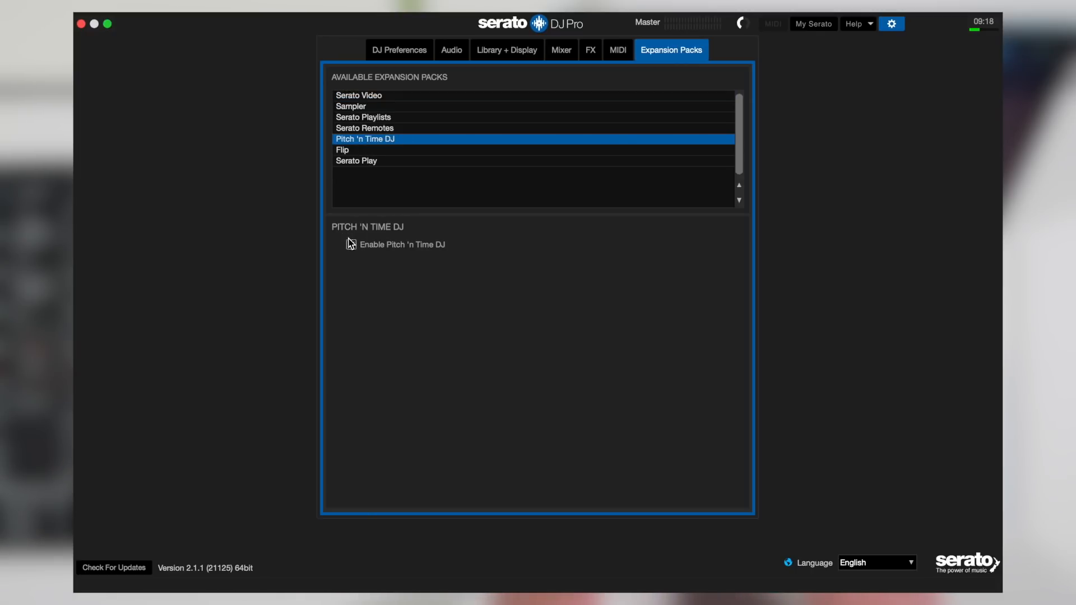
pyautogui.click(892, 24)
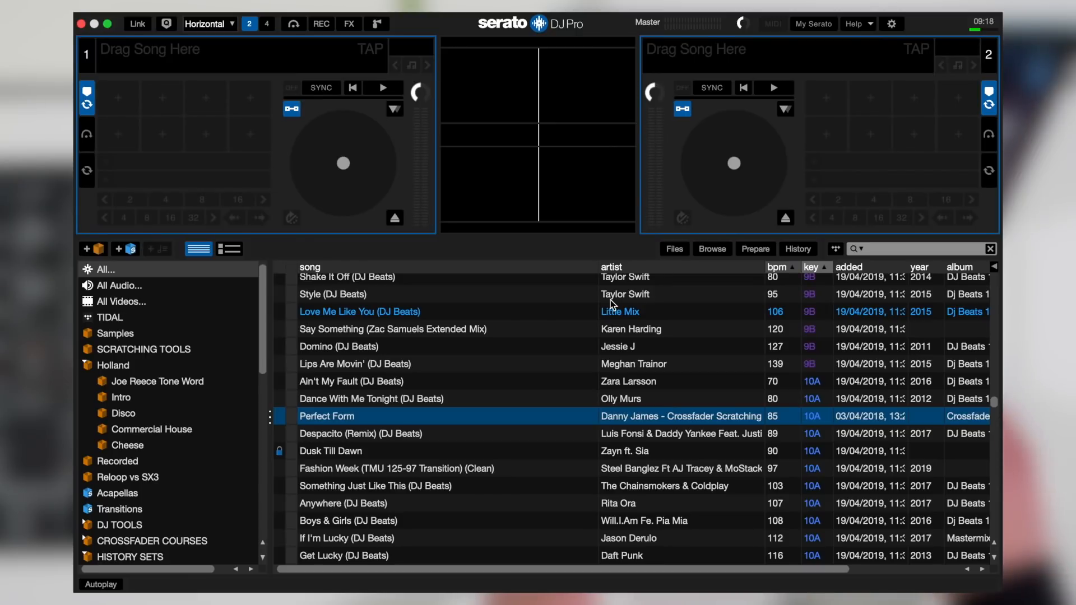
# Step: Load Perfect Form onto deck 1 and replace it with Despacito (Remix) (DJ Beats)
pyautogui.hotkey('shift', 'Left')
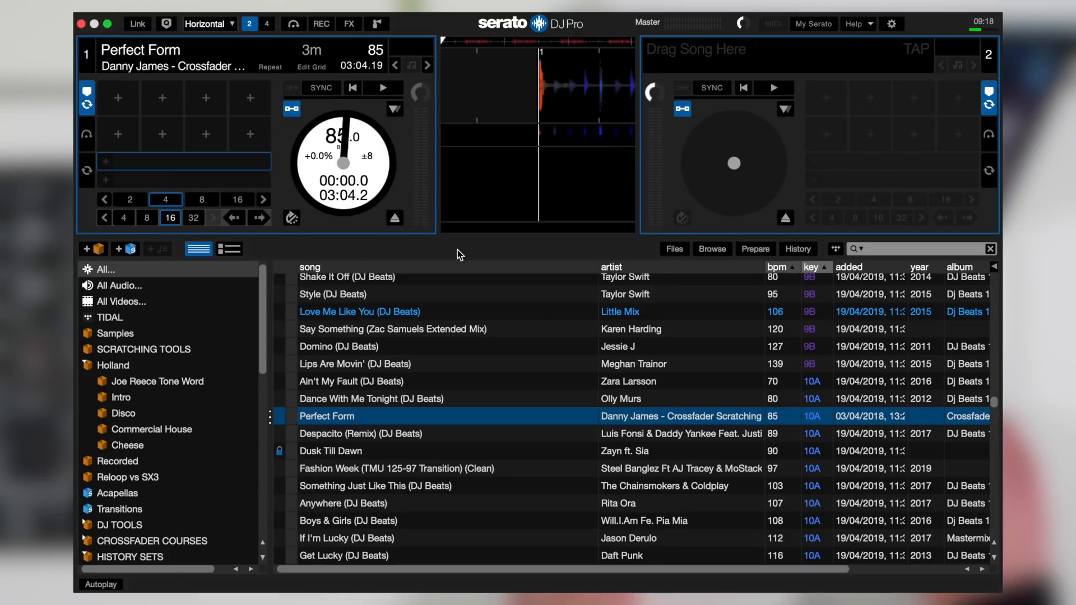
pyautogui.press('Down')
pyautogui.press('Up')
pyautogui.press('Down')
pyautogui.hotkey('shift', 'Left')
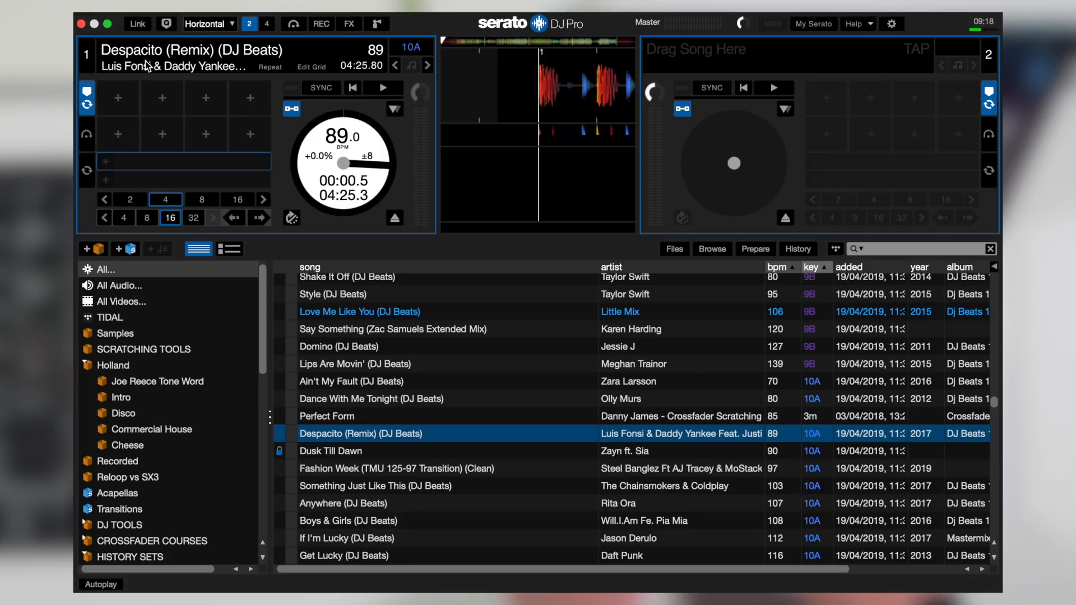
# Step: Try shifting the key of Despacito (Remix) on deck 1 down as far as -3 and return it to 10A
pyautogui.click(427, 66)
pyautogui.click(395, 66)
pyautogui.click(395, 66)
pyautogui.click(395, 66)
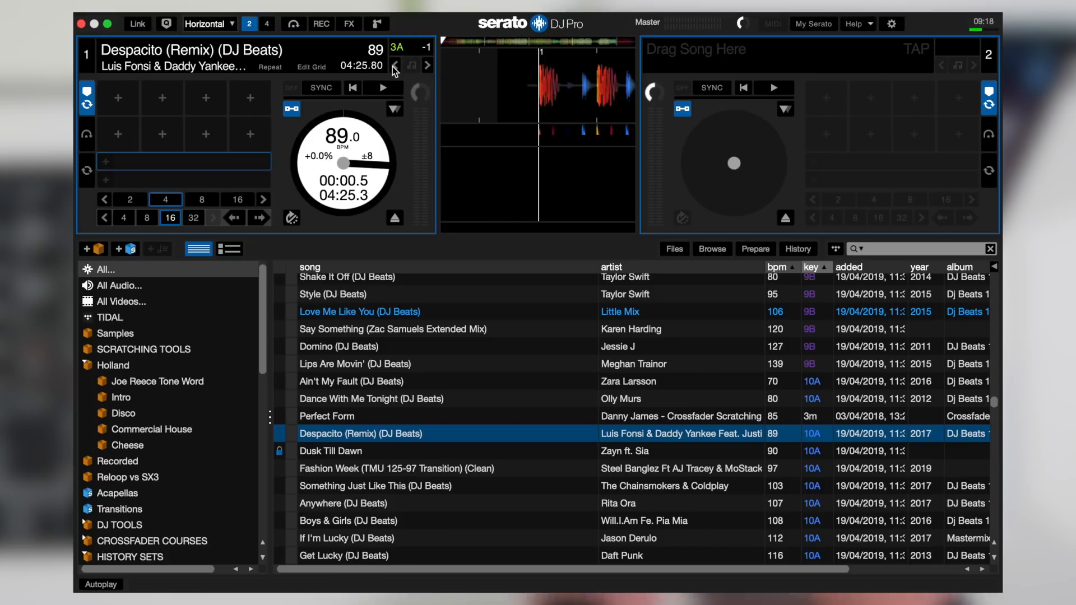
pyautogui.click(428, 66)
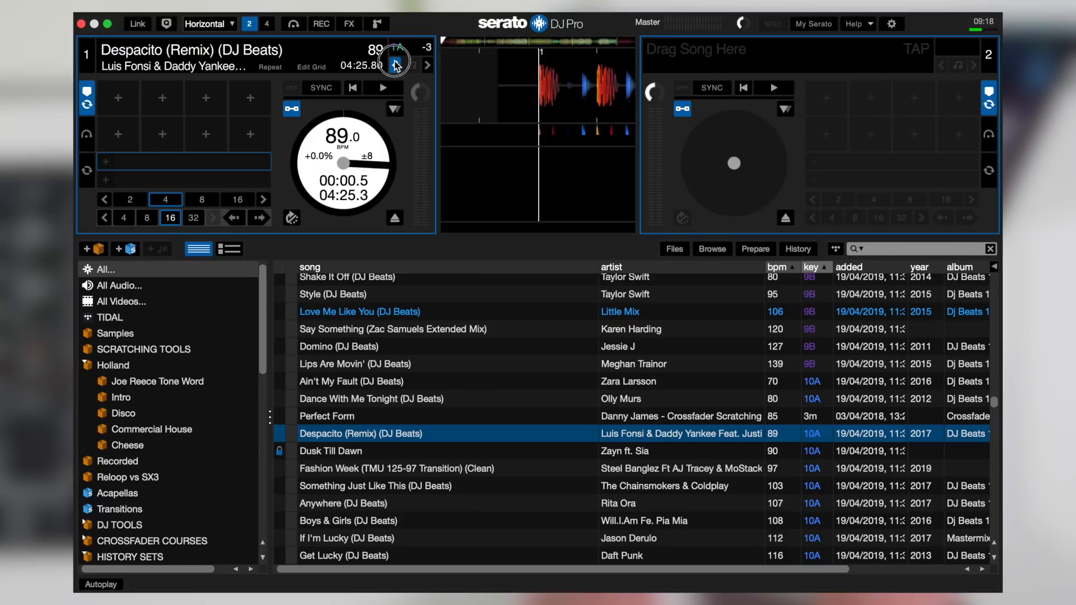
pyautogui.click(427, 66)
pyautogui.click(427, 66)
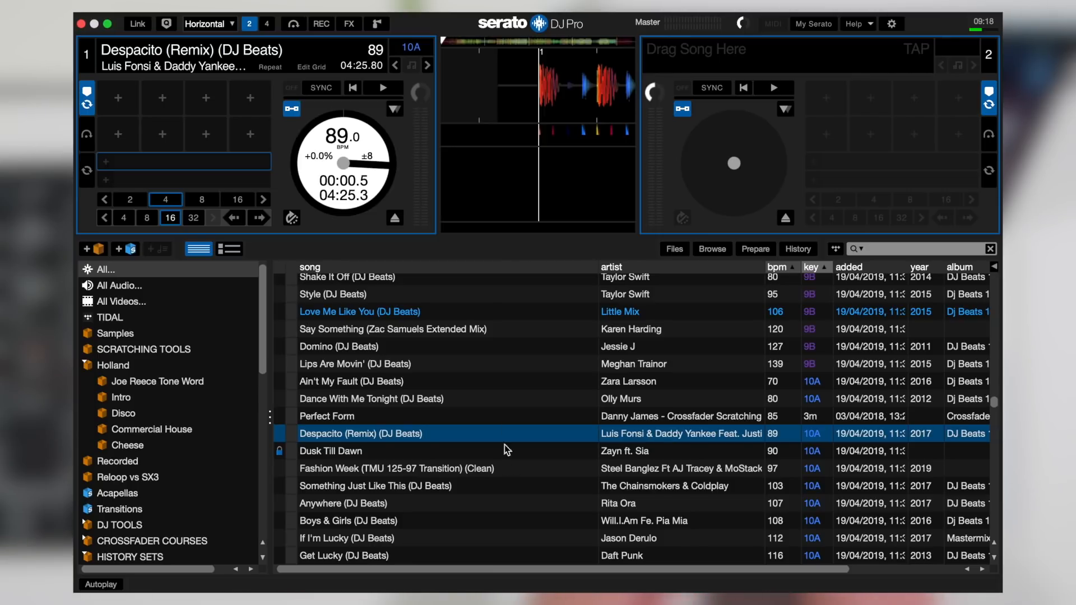
# Step: Find Let Me Love You (DJ Beats) among the 5A tracks and load it onto deck 2
pyautogui.scroll(15, 500, 387)
pyautogui.scroll(10, 500, 387)
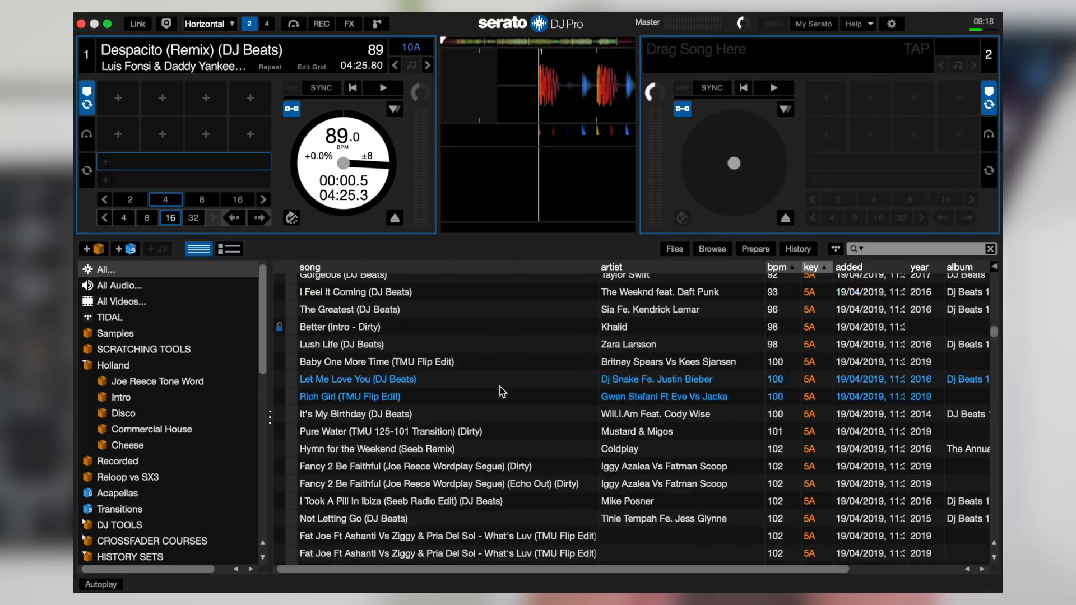
pyautogui.click(470, 380)
pyautogui.hotkey('shift', 'Right')
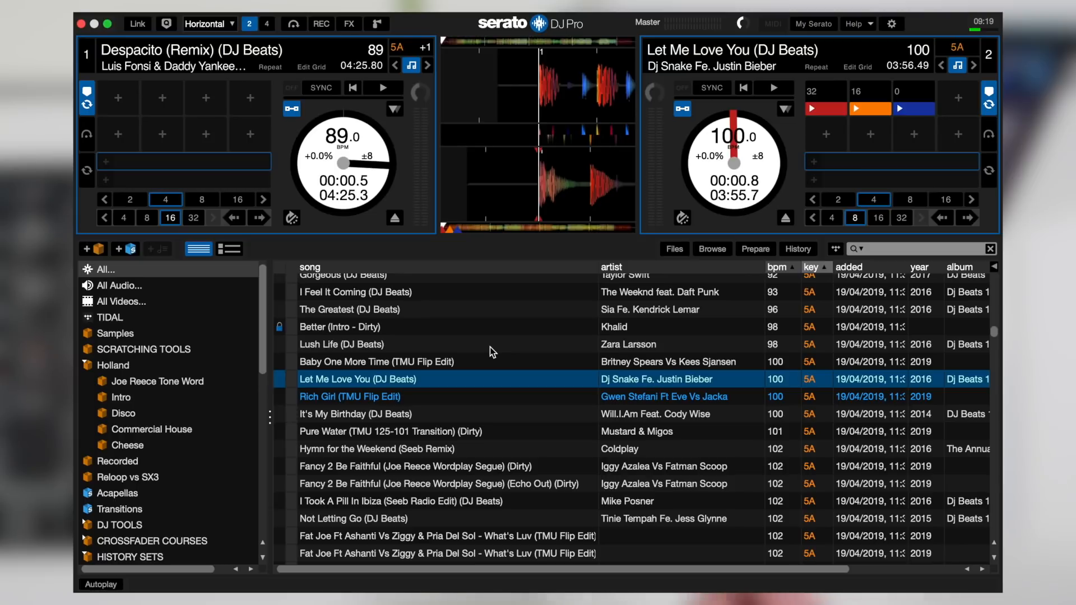
# Step: Try shifting deck 1's key up to +4 and down to -1 while both decks are key-synced
pyautogui.click(428, 65)
pyautogui.click(428, 66)
pyautogui.click(428, 64)
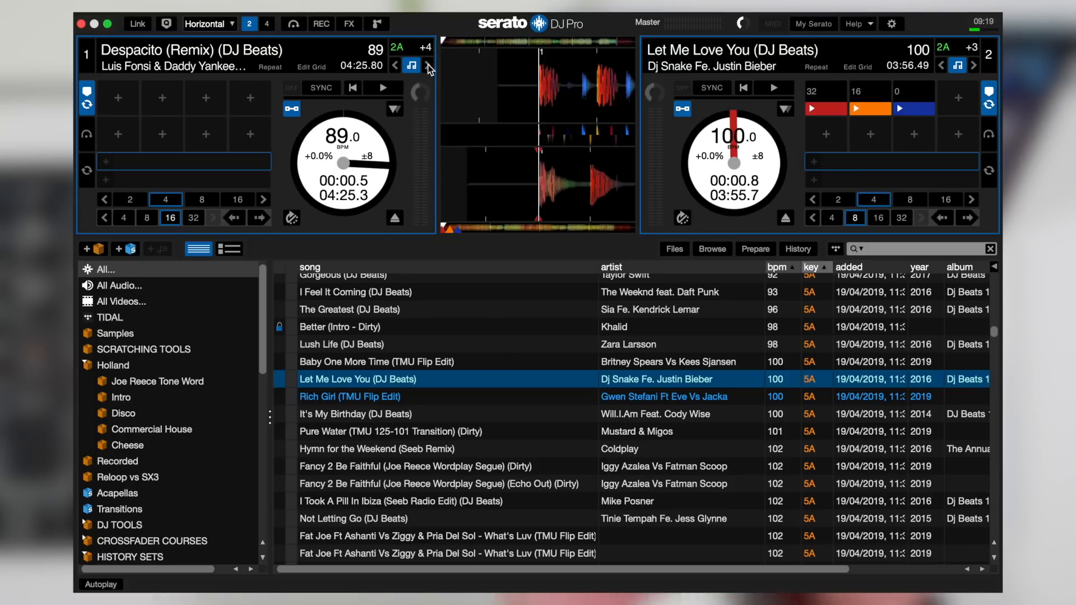
pyautogui.click(396, 66)
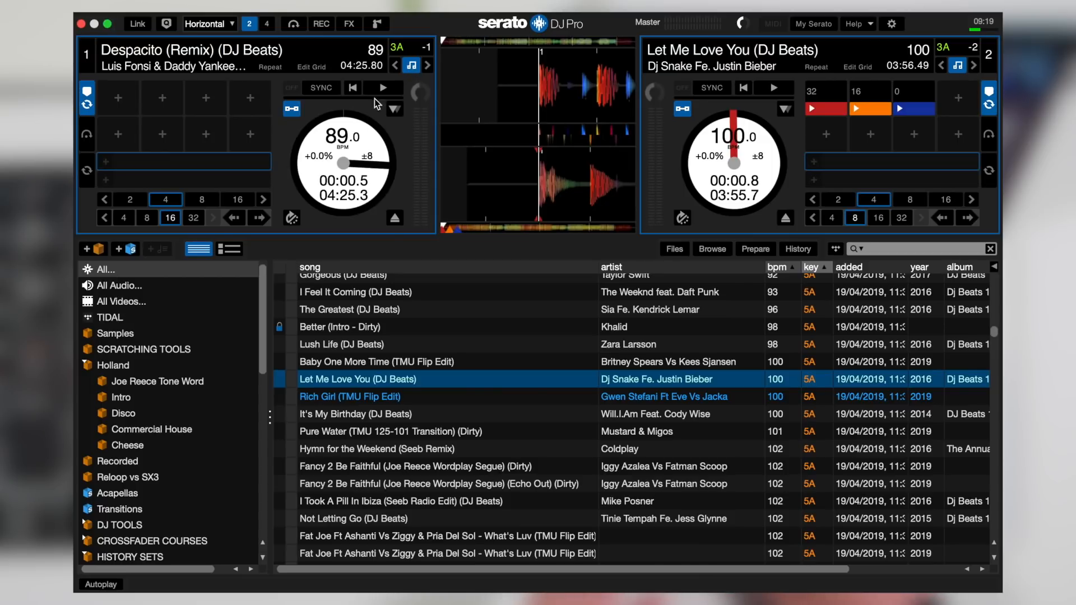
# Step: Turn off key sync on both decks to restore each track's original key
pyautogui.click(413, 65)
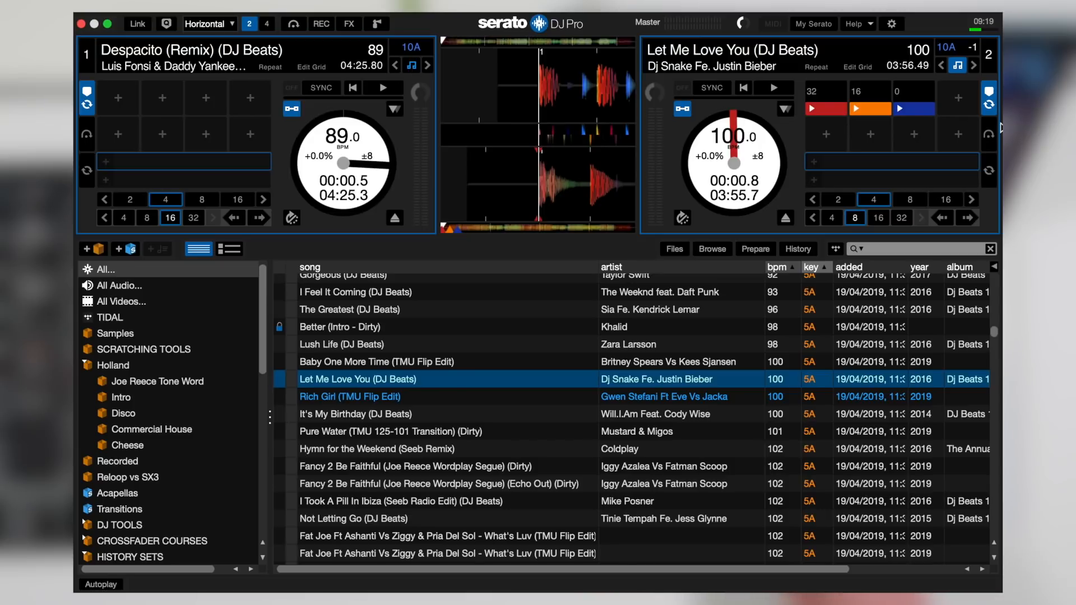
pyautogui.click(959, 65)
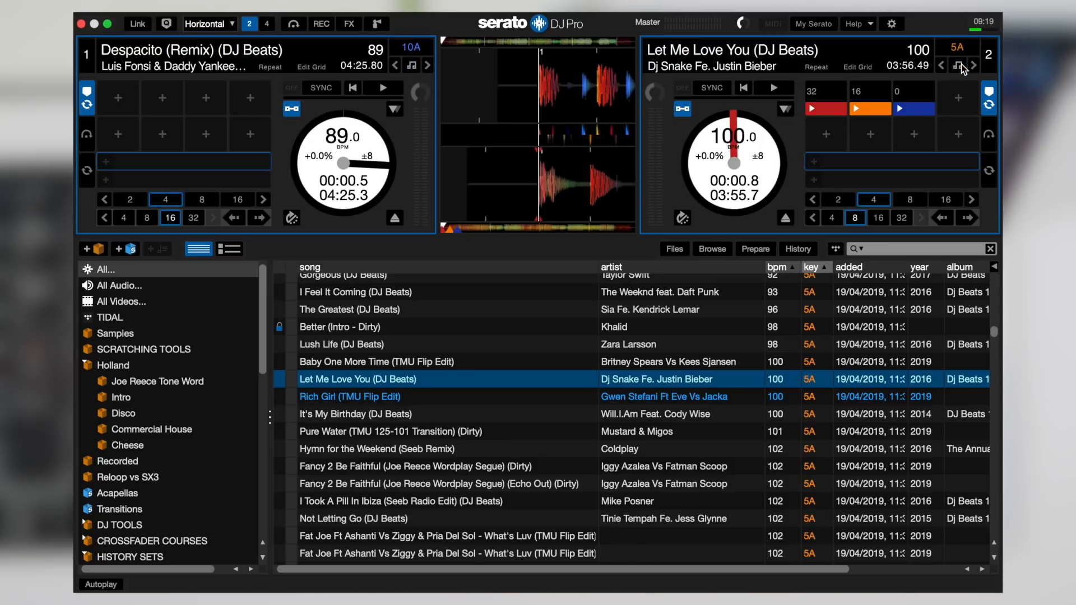